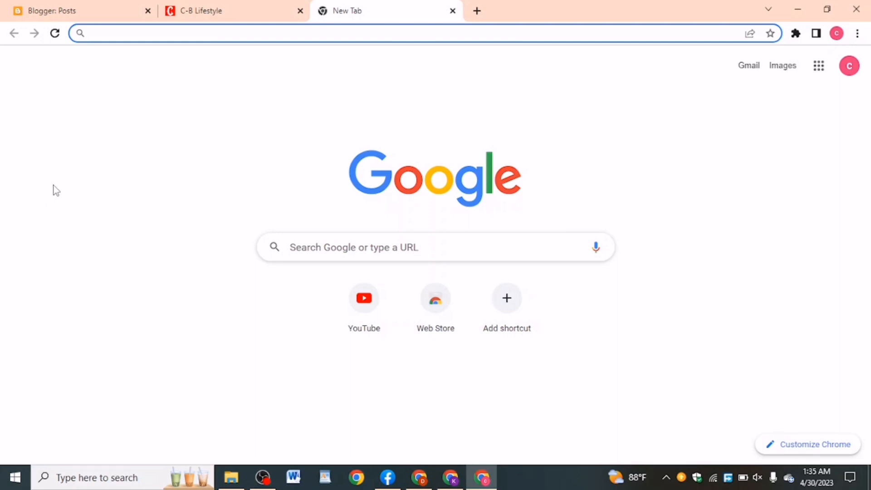
- Look over the Blogger post list and the published articles on the live C-B Lifestyle site
click(77, 10)
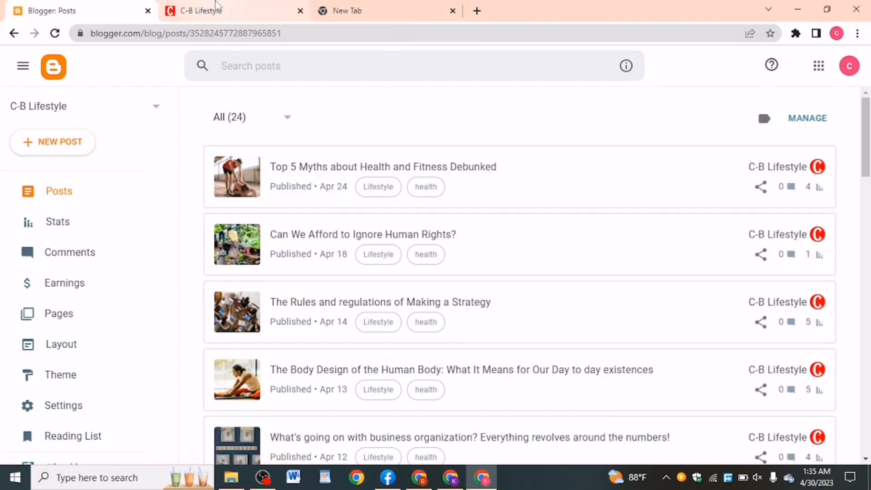
click(203, 7)
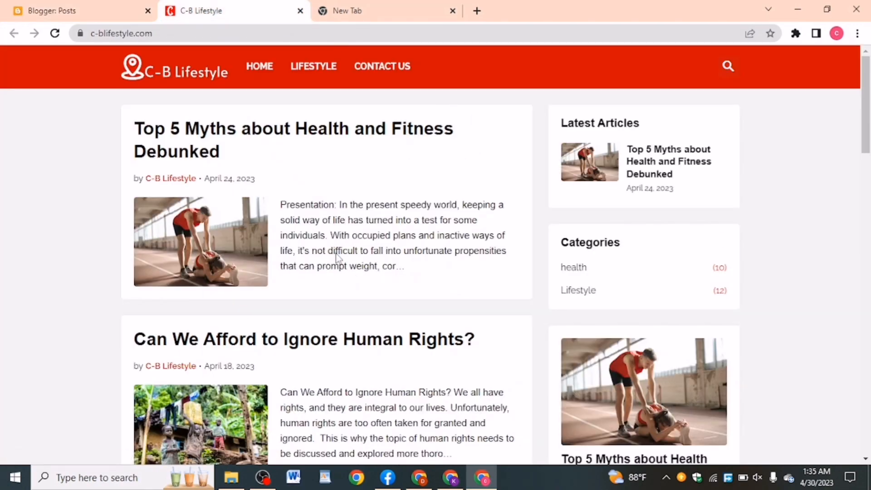
scroll(344, 247, down, 15)
scroll(358, 227, up, 10)
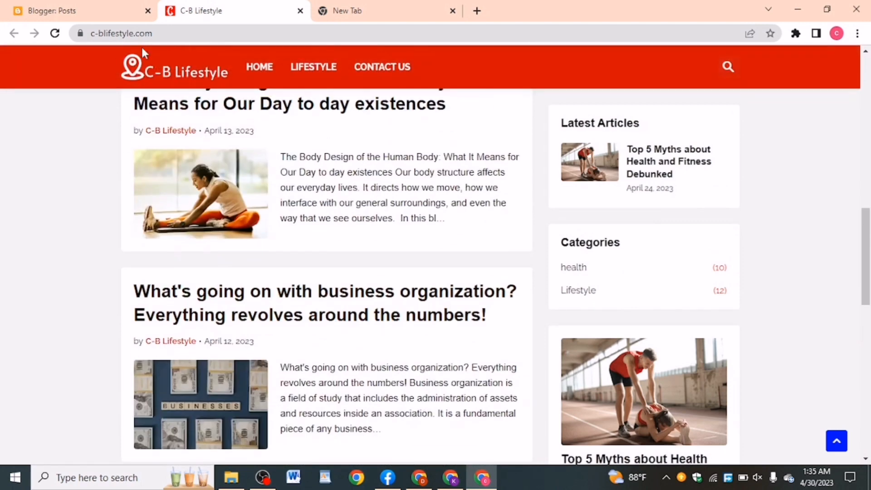
click(62, 9)
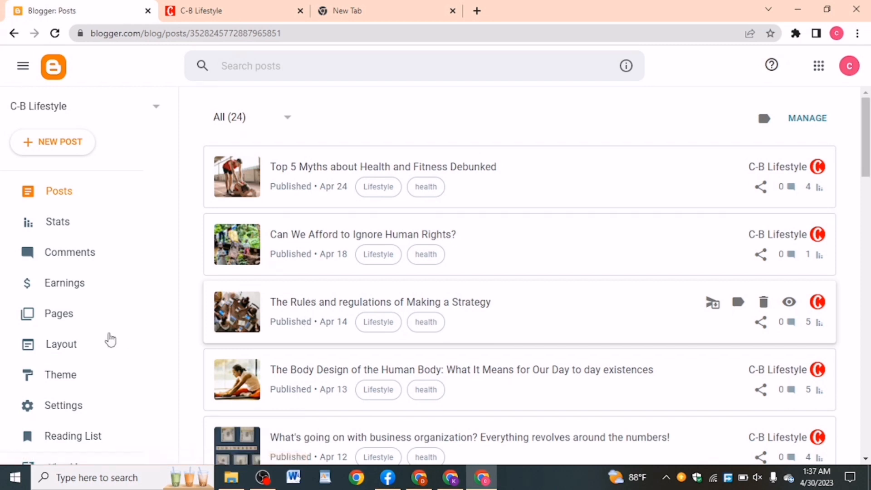
- Start creating an AdSense account from the blog's Earnings section
click(100, 292)
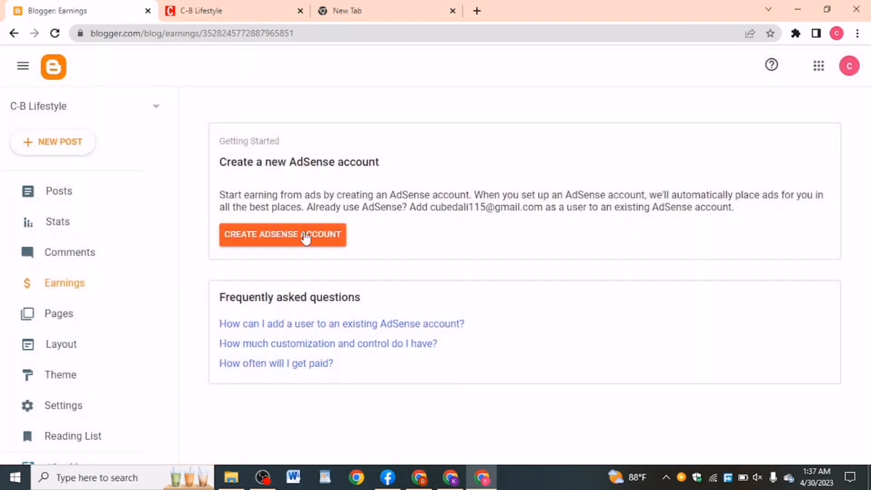
click(359, 9)
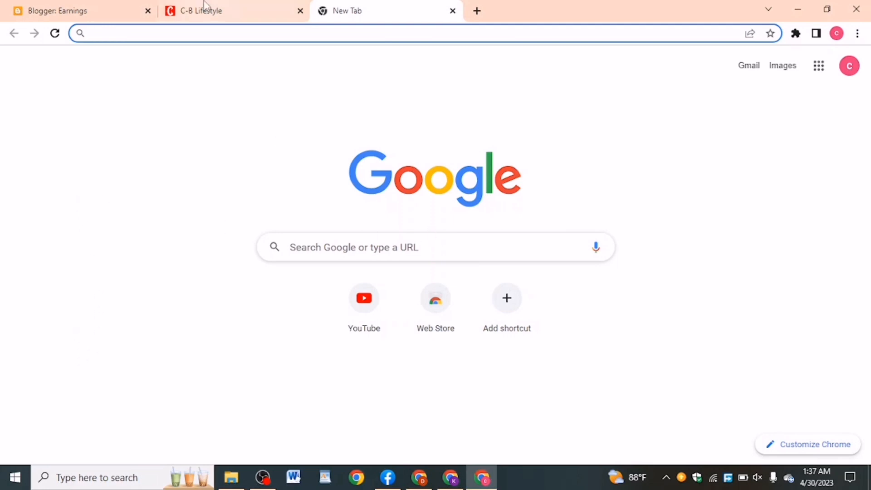
click(49, 9)
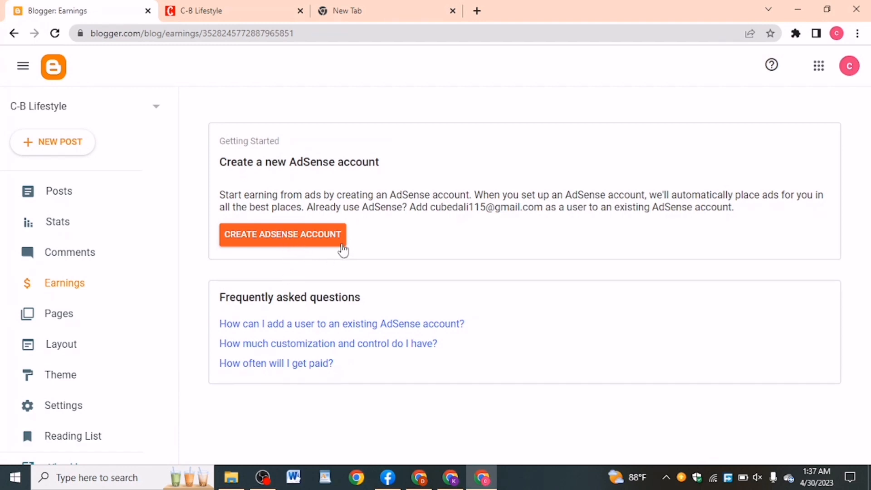
click(309, 242)
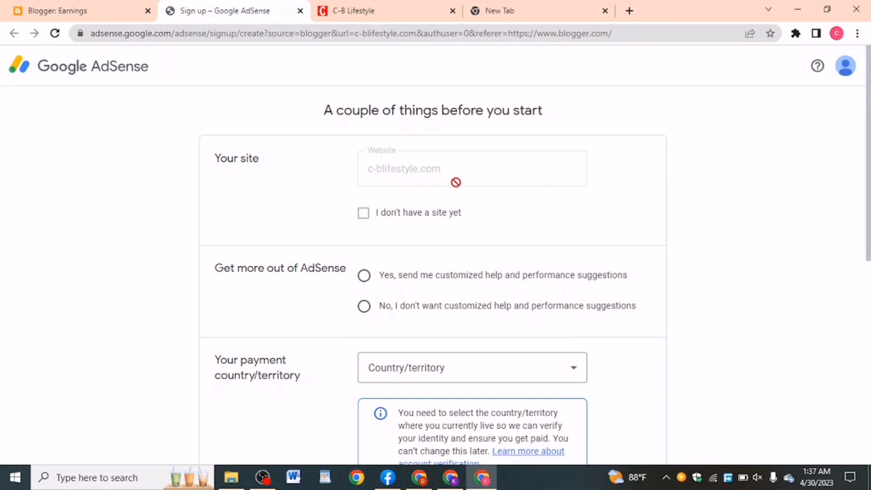
- Opt in to customized help and performance suggestions, and set the payment country to United States
scroll(472, 240, down, 3)
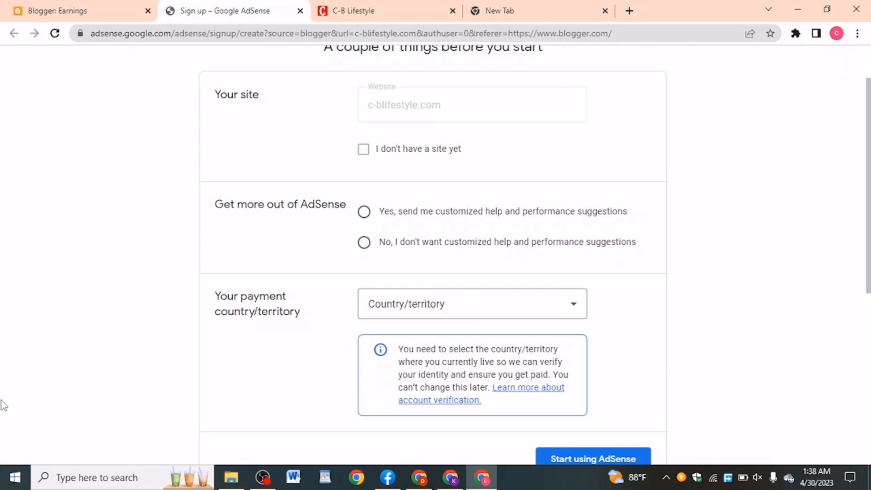
click(362, 213)
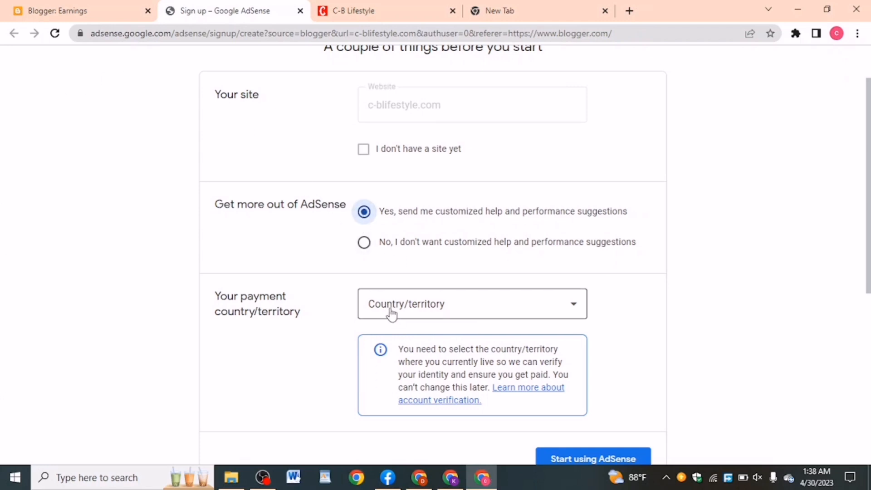
click(410, 315)
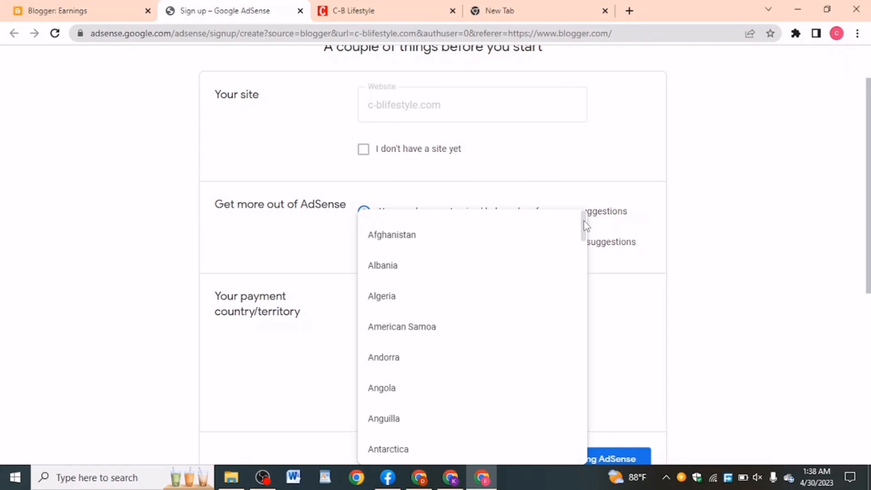
drag(586, 225, 608, 398)
scroll(616, 423, down, 8)
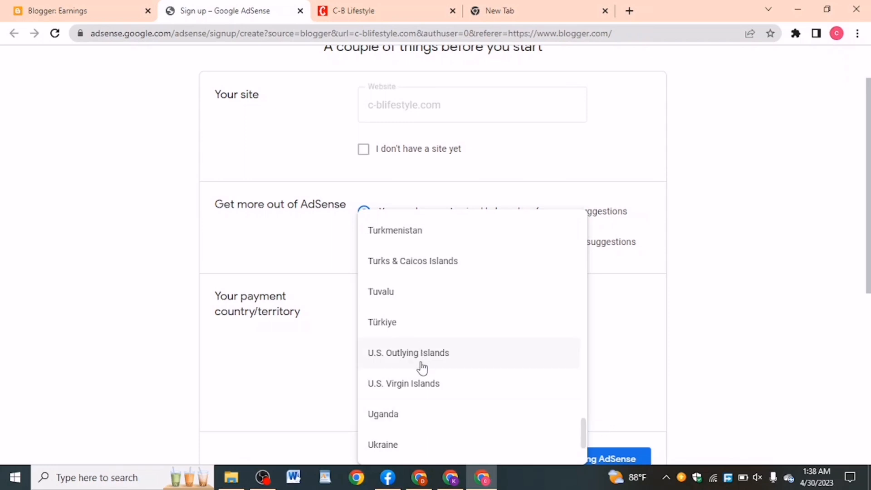
scroll(435, 344, down, 3)
scroll(444, 325, down, 2)
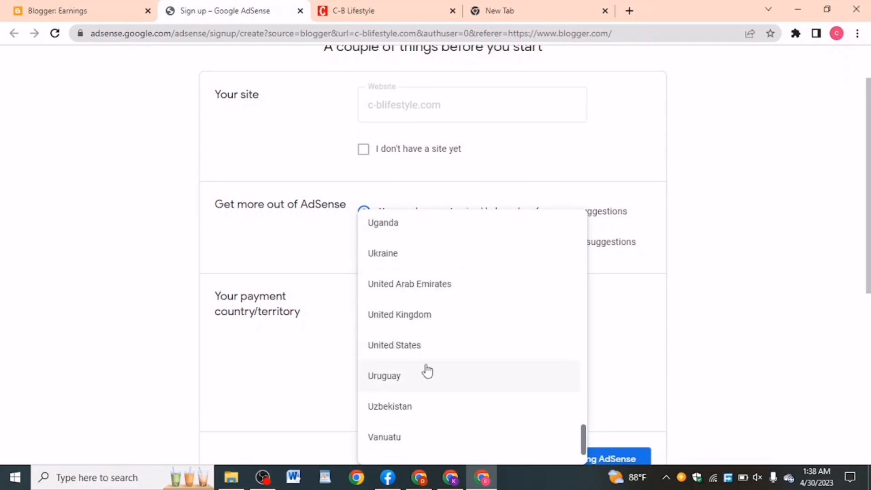
click(408, 348)
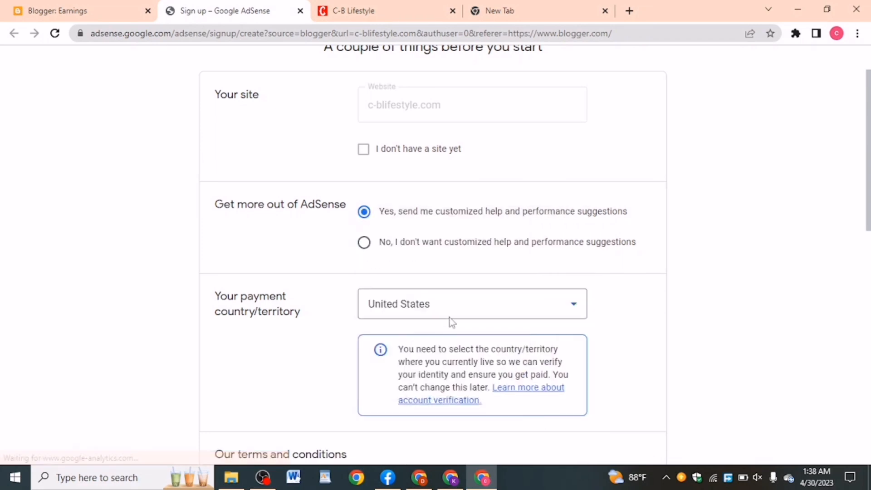
- Accept the Google AdSense Online Terms of Service agreement
scroll(637, 220, down, 1)
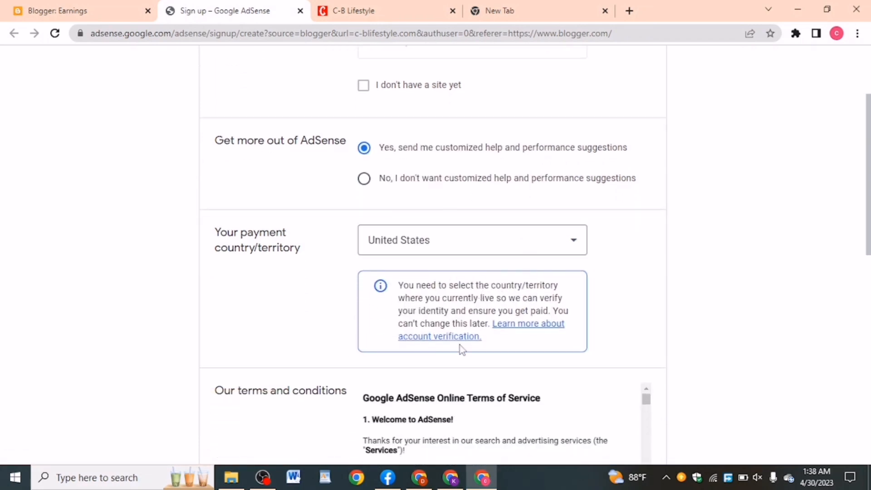
scroll(459, 345, down, 1)
scroll(556, 275, down, 2)
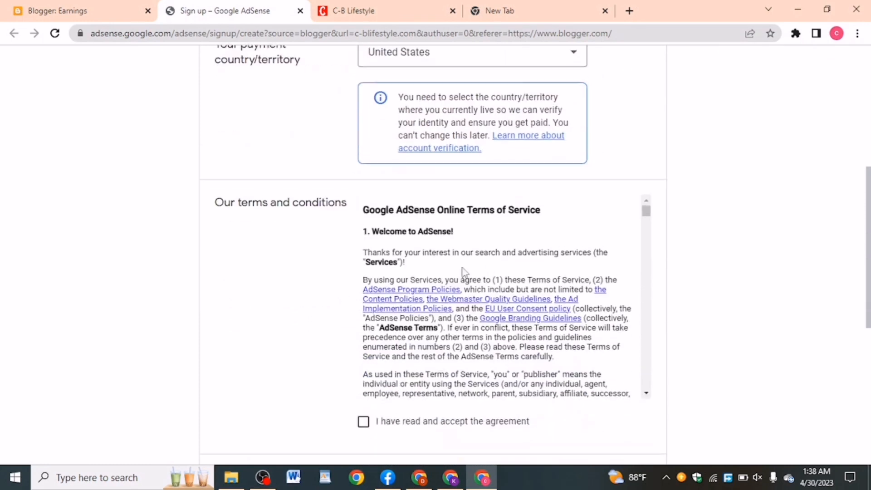
click(369, 422)
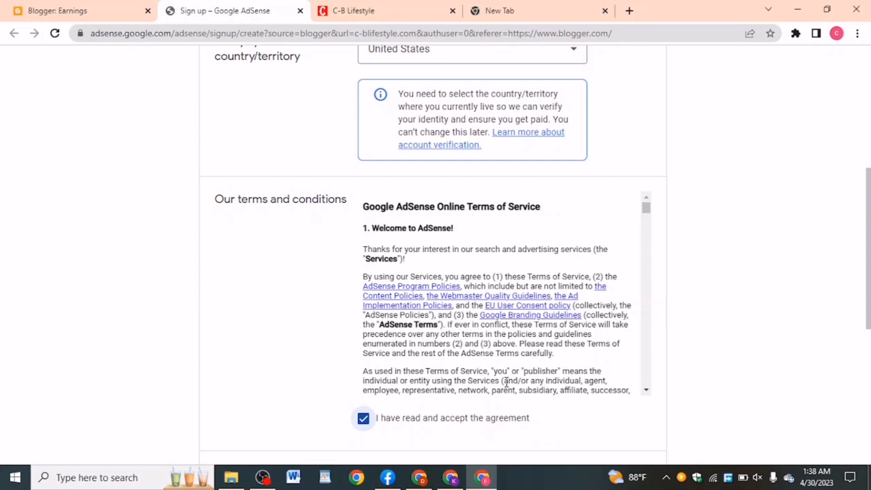
- Review the completed AdSense sign-up form and submit it to start using AdSense
scroll(393, 312, up, 3)
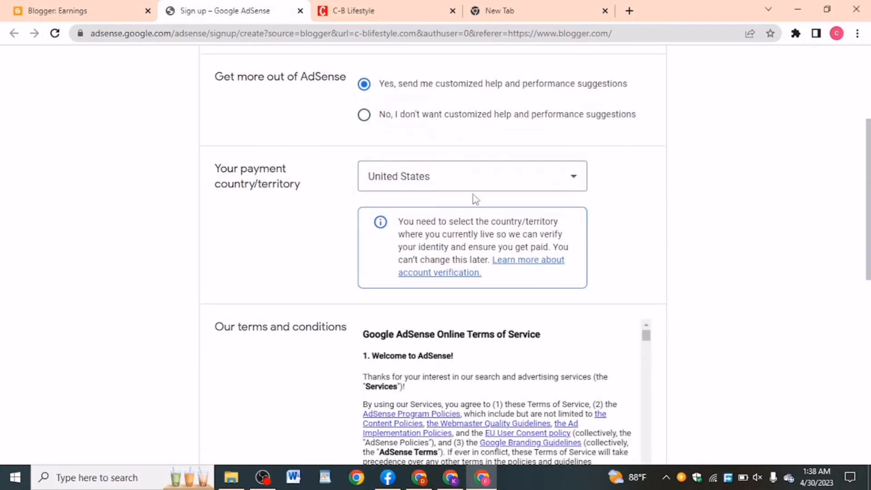
scroll(509, 222, down, 3)
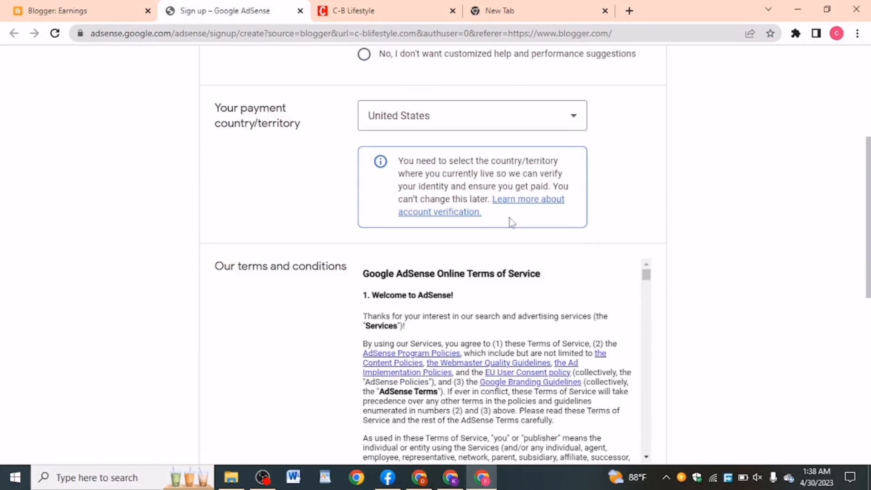
scroll(375, 431, up, 3)
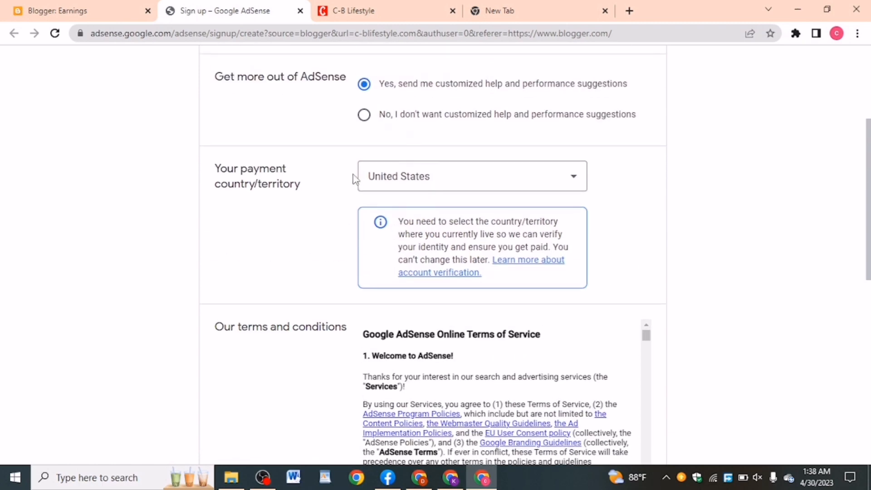
scroll(338, 303, up, 3)
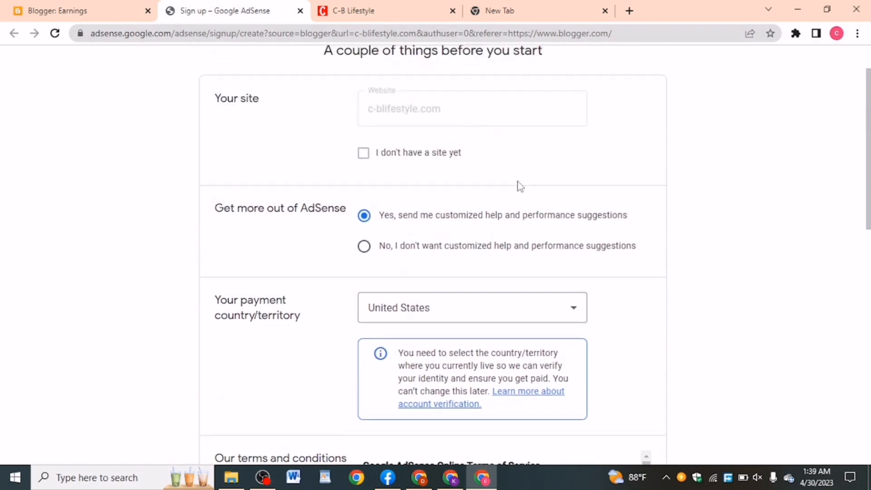
scroll(518, 185, up, 2)
scroll(771, 123, down, 15)
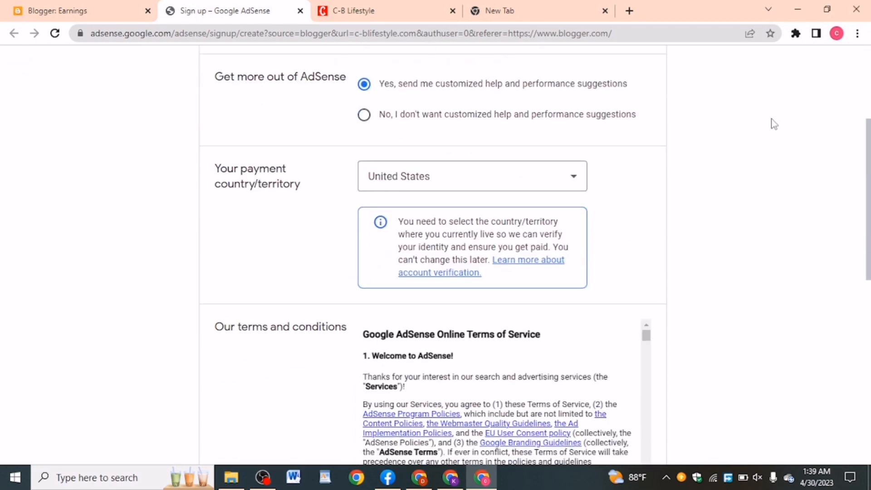
scroll(572, 243, up, 3)
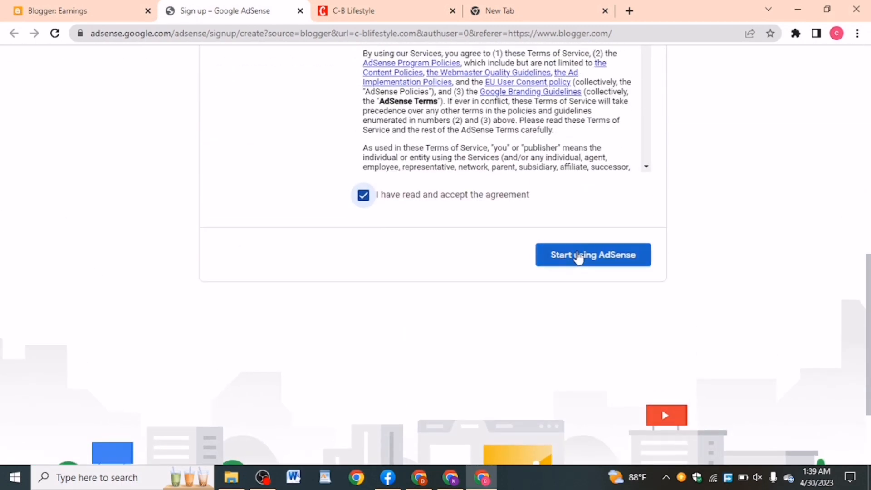
click(576, 256)
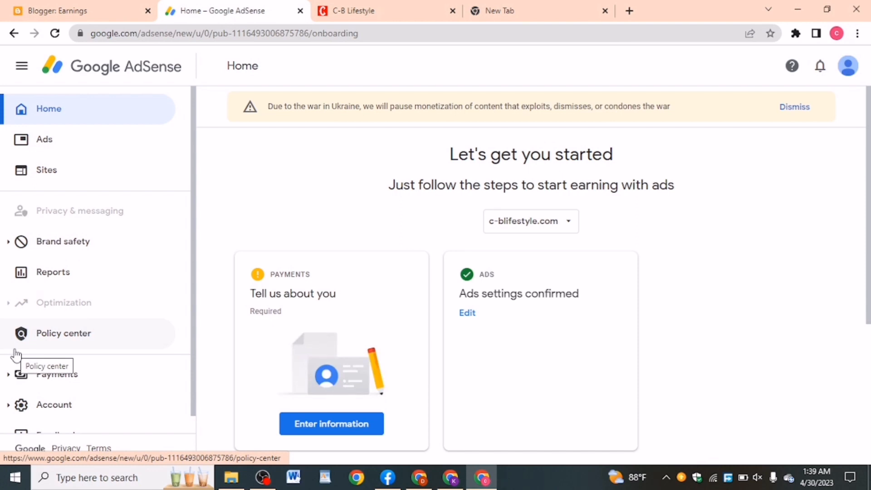
- Open the required payments information form from the onboarding cards and choose Individual as the account type
scroll(535, 240, down, 2)
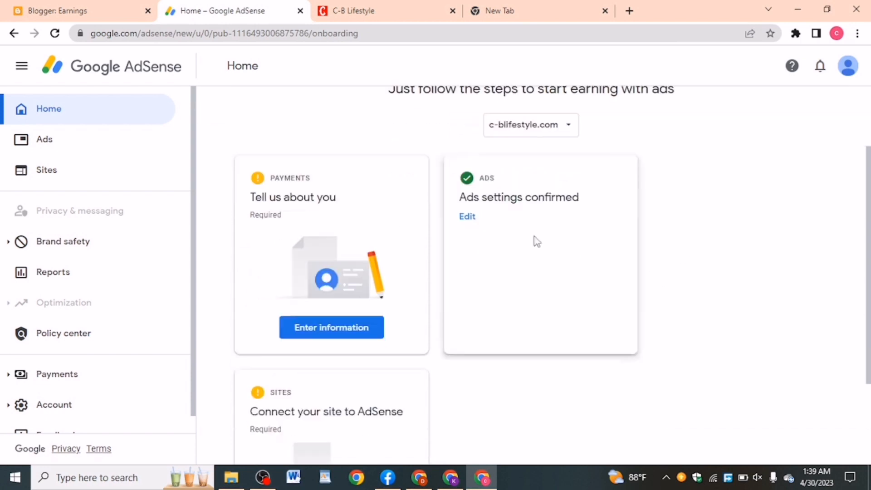
scroll(526, 229, down, 3)
scroll(608, 219, up, 3)
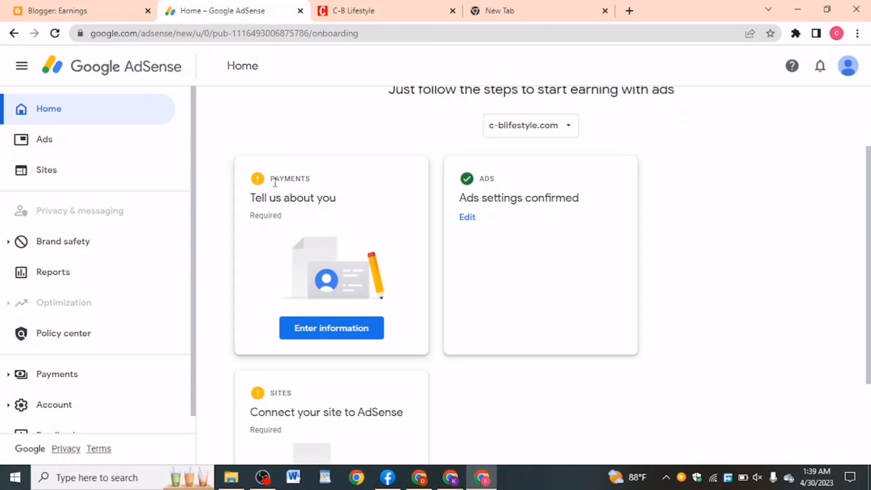
scroll(326, 304, down, 3)
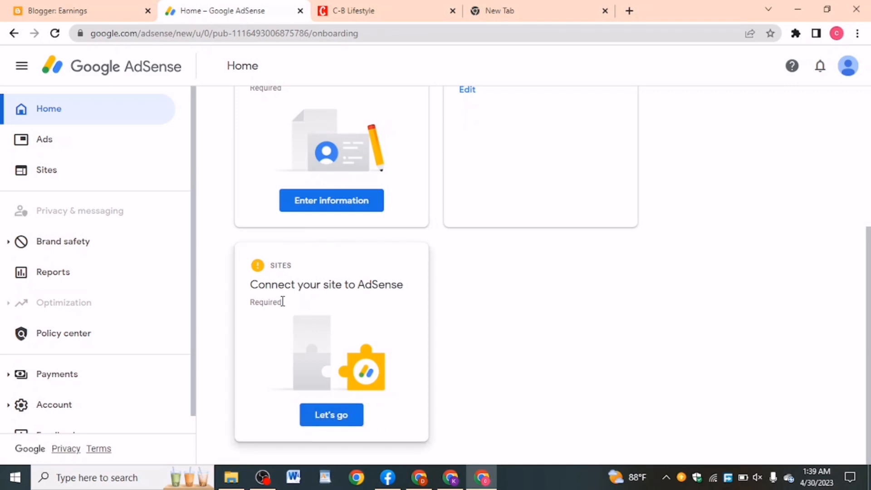
scroll(343, 284, up, 3)
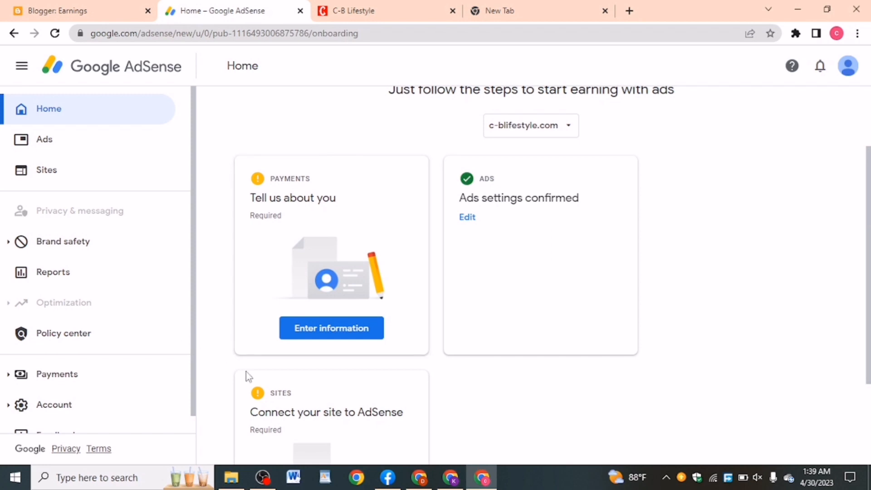
click(323, 334)
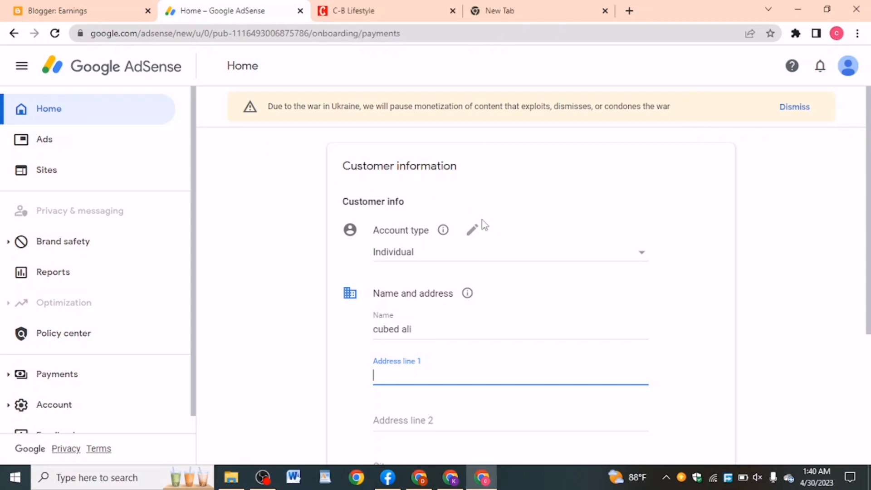
click(607, 258)
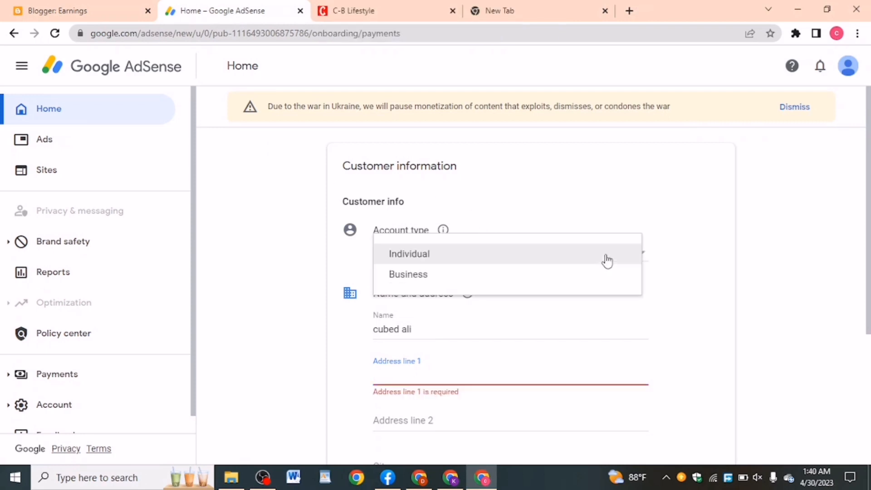
click(402, 251)
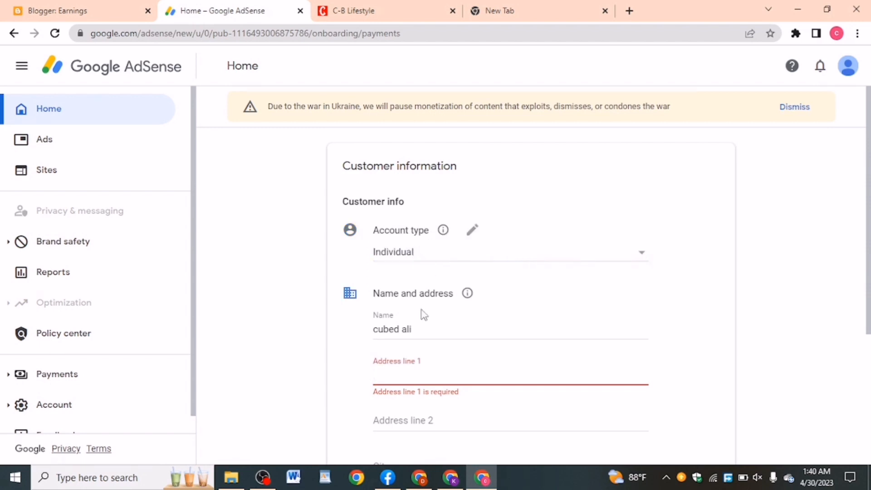
- Clear the prefilled name from the customer's Name field
scroll(399, 230, down, 1)
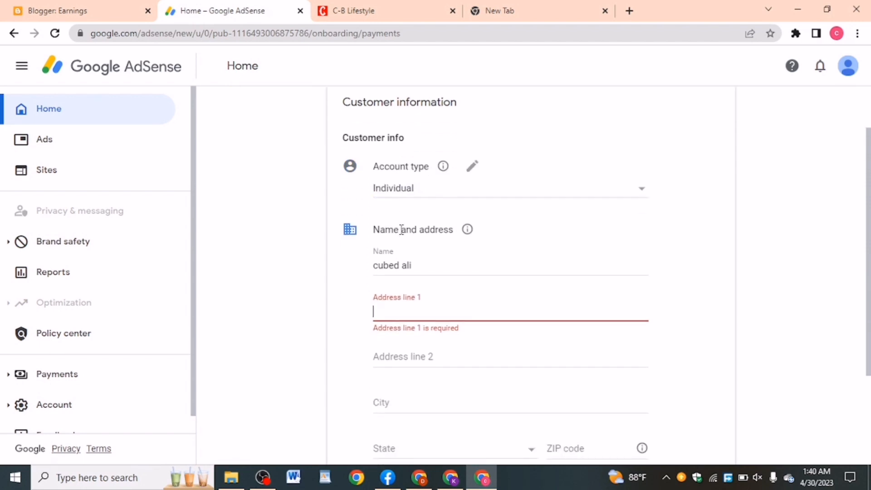
triple_click(406, 267)
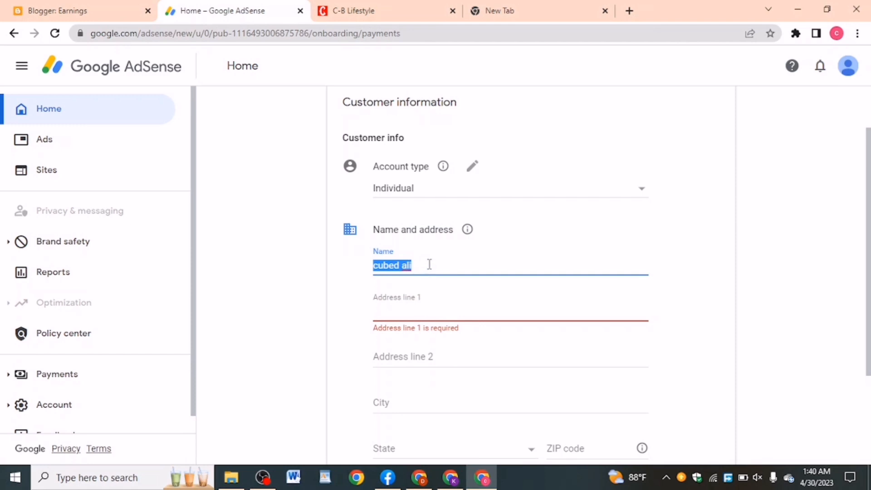
key(BackSpace)
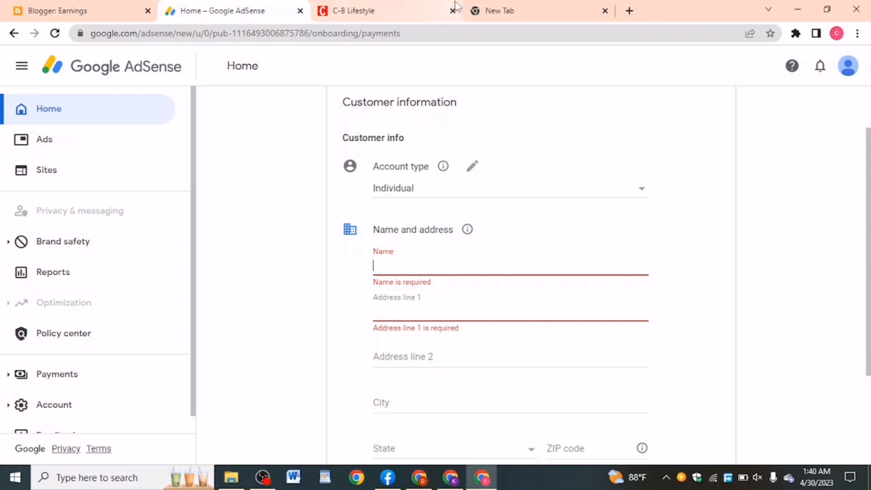
- Copy the customer's full name from the WordCounter notes and paste it into the Name field of the AdSense form
click(419, 478)
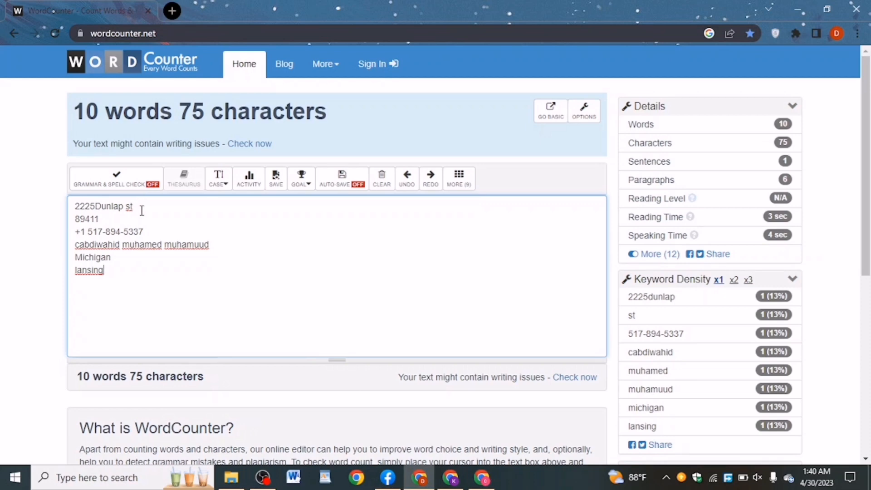
triple_click(142, 210)
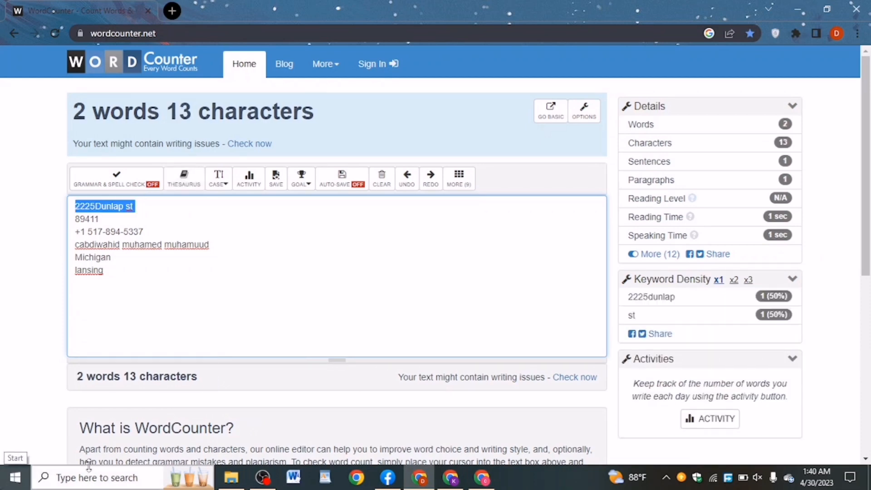
triple_click(185, 245)
key(ctrl+c)
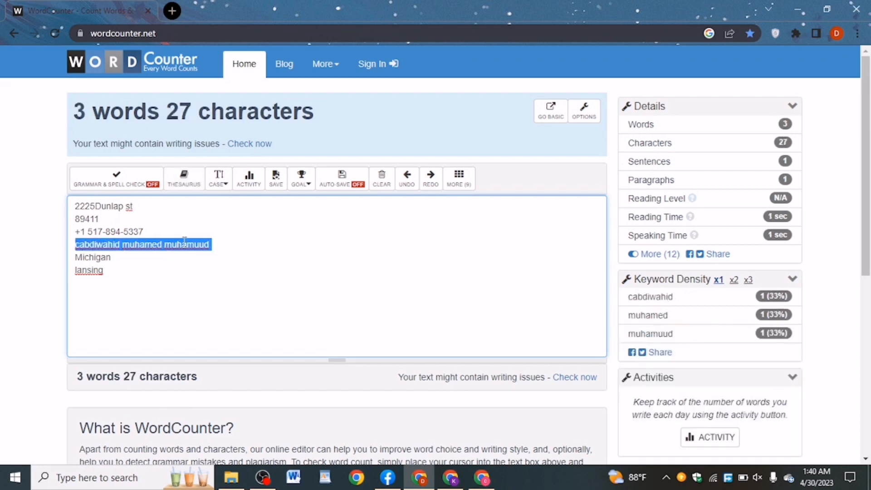
right_click(185, 244)
click(218, 58)
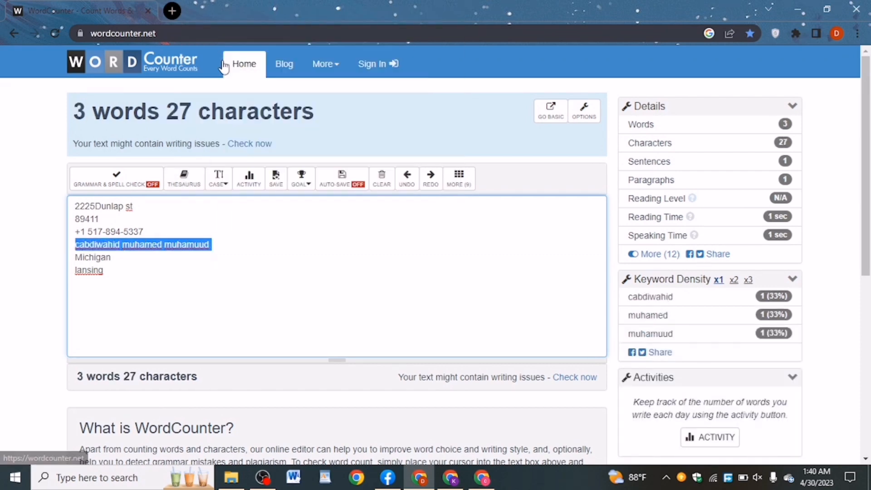
click(482, 484)
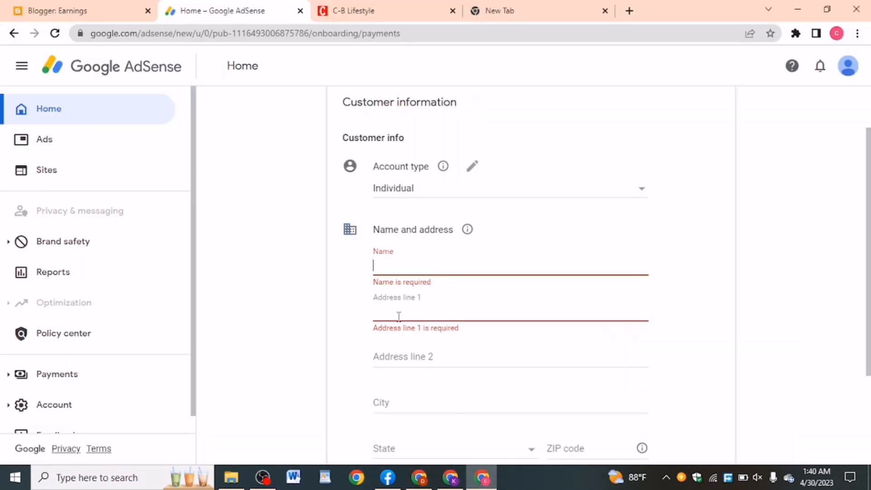
right_click(388, 264)
click(437, 164)
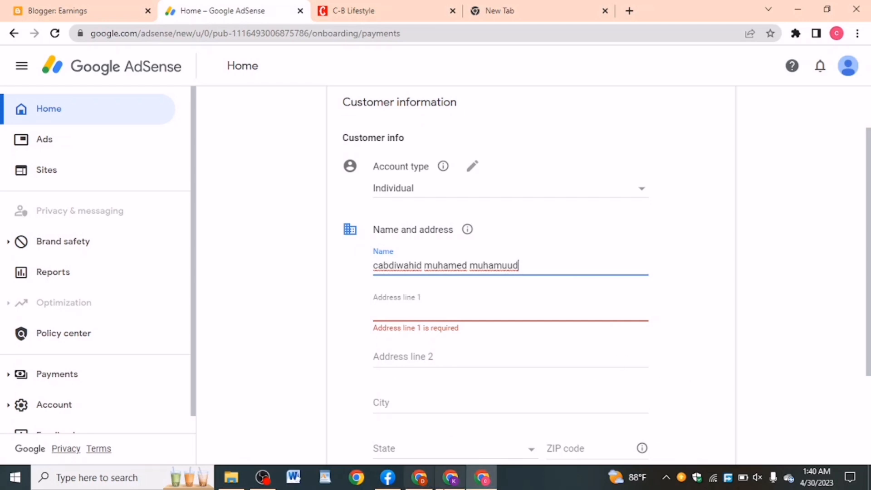
- Copy the street address from the WordCounter notes into Address line 1 of the AdSense form and dismiss the address suggestions
click(391, 476)
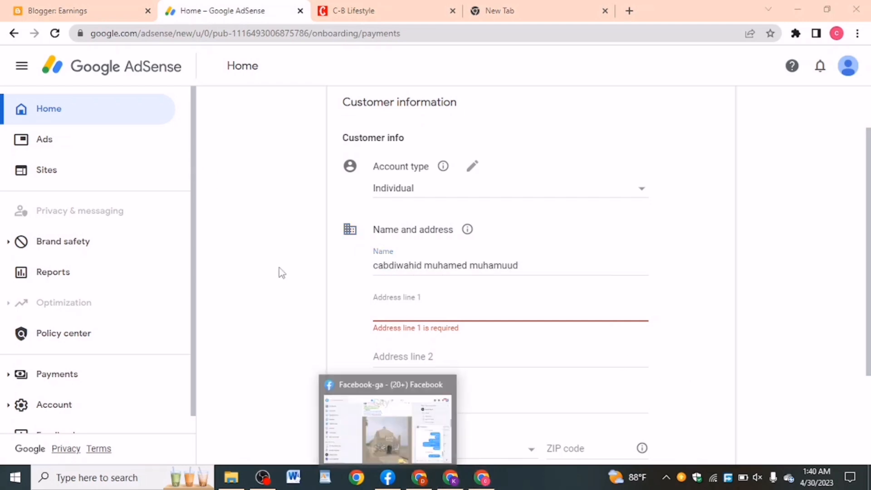
click(419, 477)
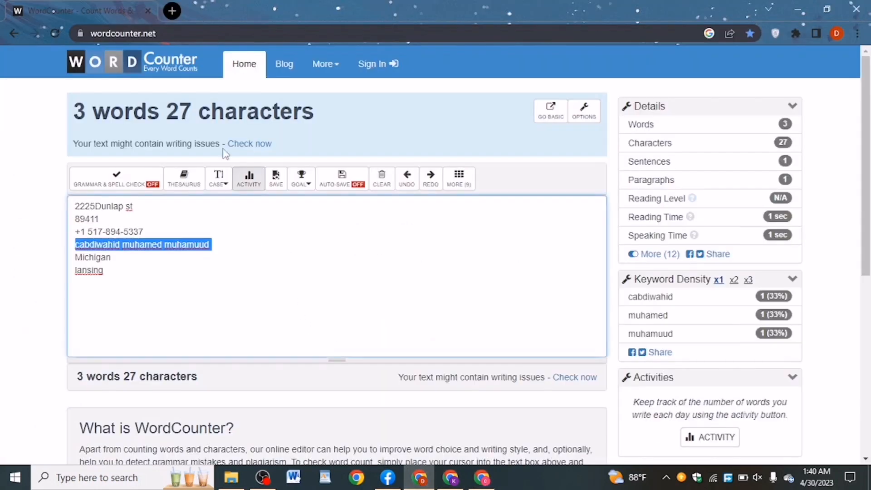
triple_click(107, 206)
right_click(109, 202)
click(164, 248)
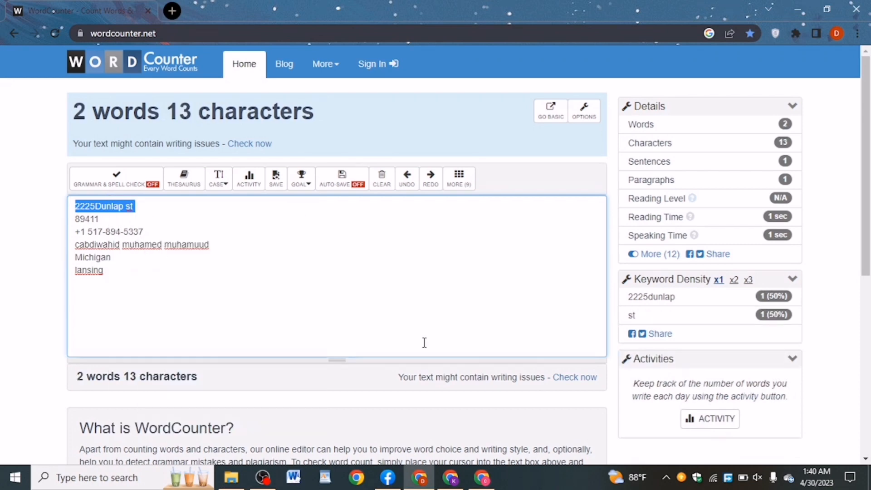
click(481, 477)
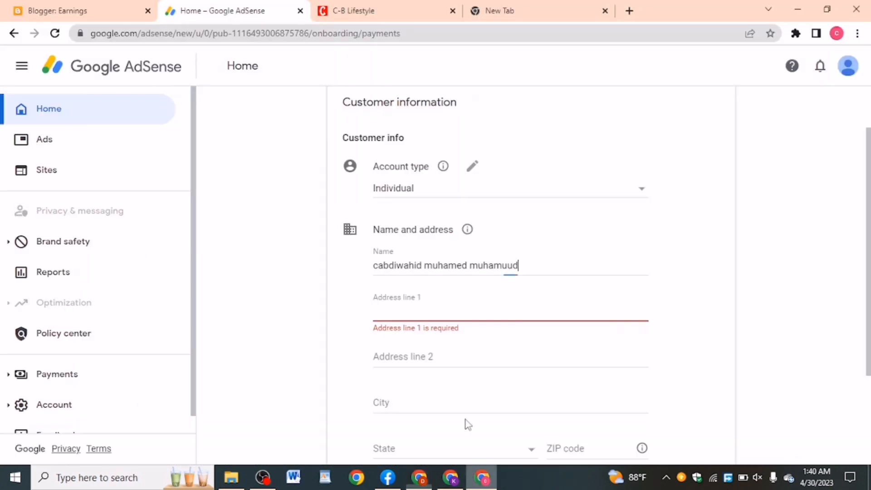
right_click(402, 310)
click(458, 210)
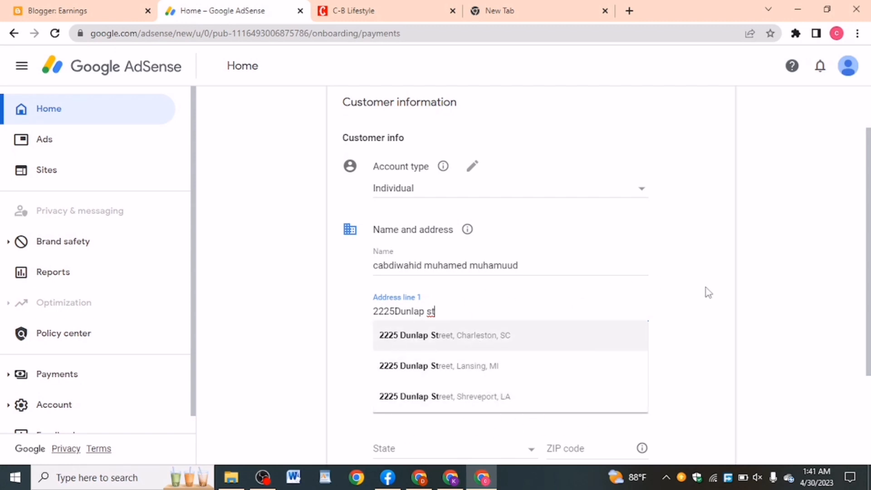
key(Escape)
- Copy the state name from the WordCounter notes and paste it into the City field of the AdSense form
scroll(487, 257, down, 3)
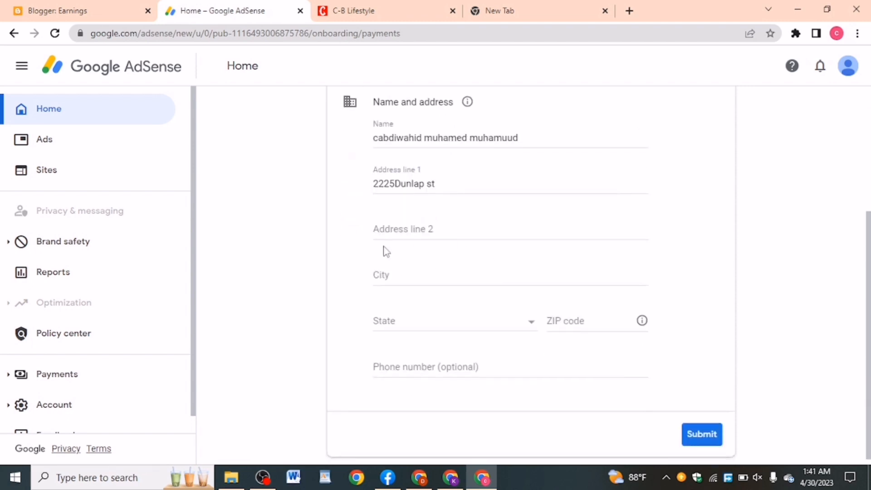
click(401, 278)
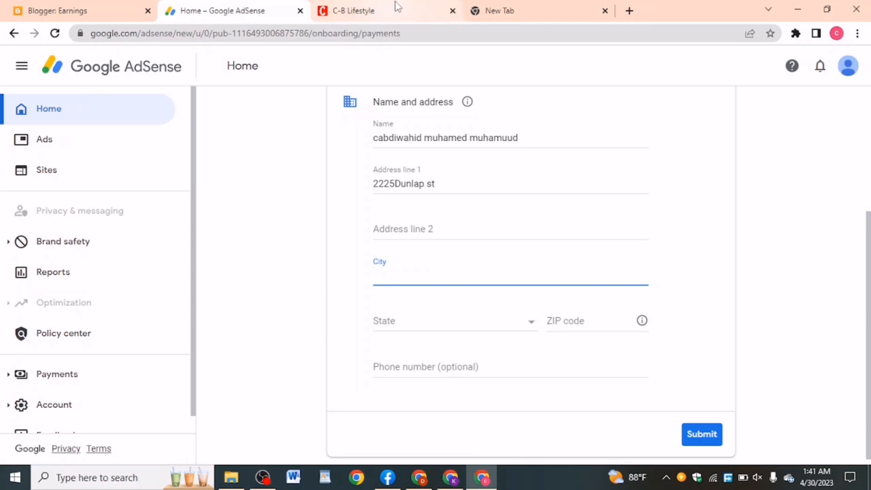
mouse_move(399, 6)
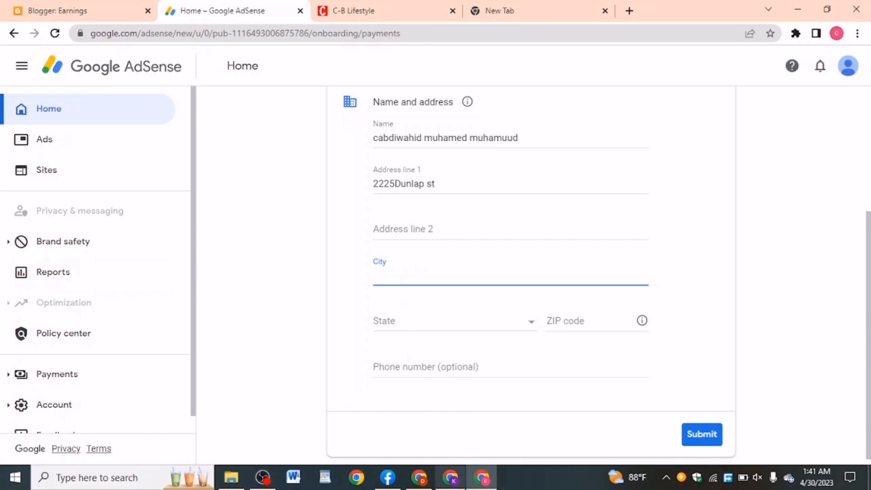
click(450, 477)
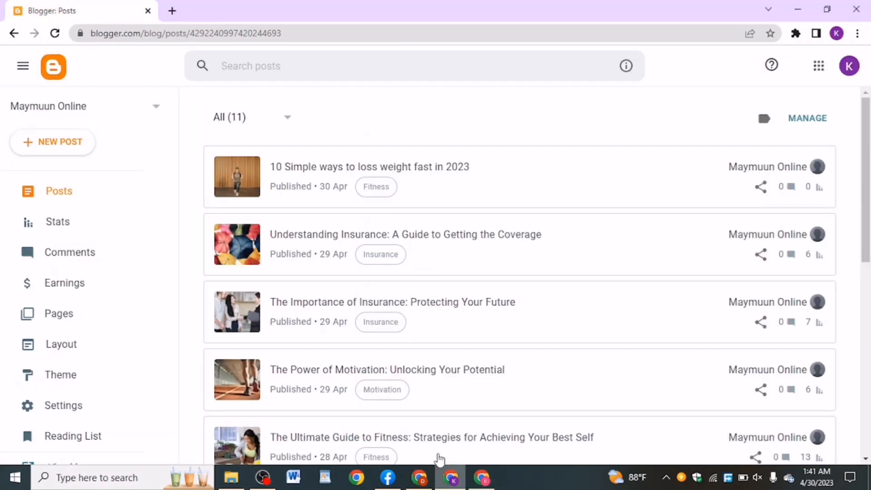
click(420, 477)
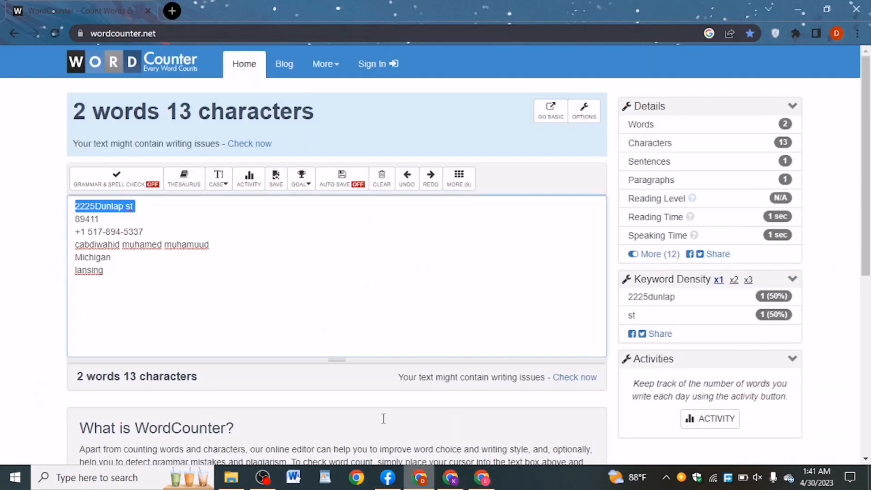
double_click(97, 257)
right_click(97, 258)
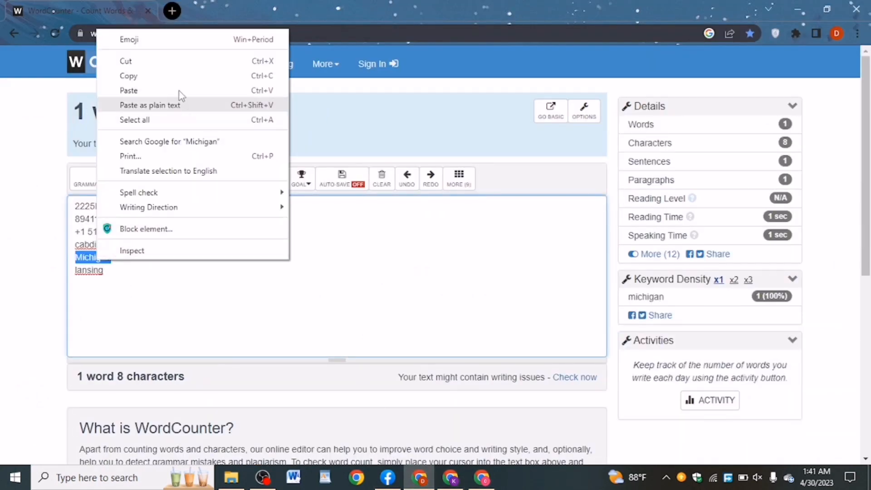
click(174, 78)
click(482, 478)
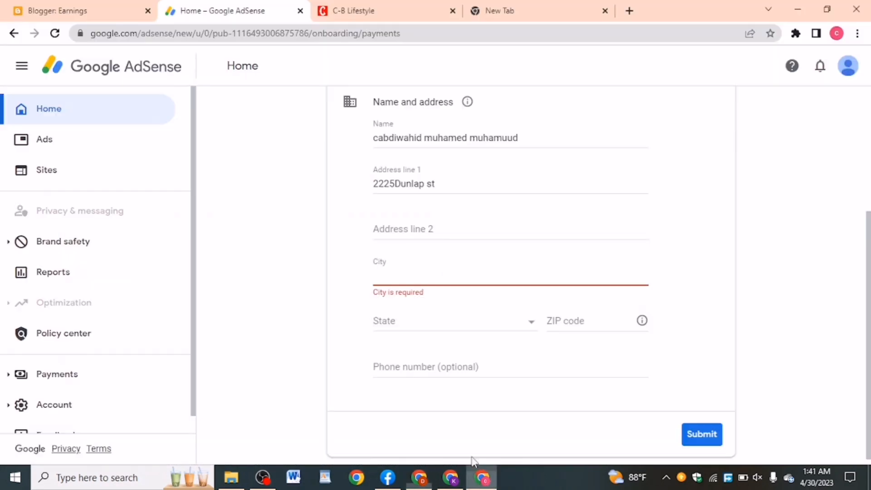
right_click(388, 281)
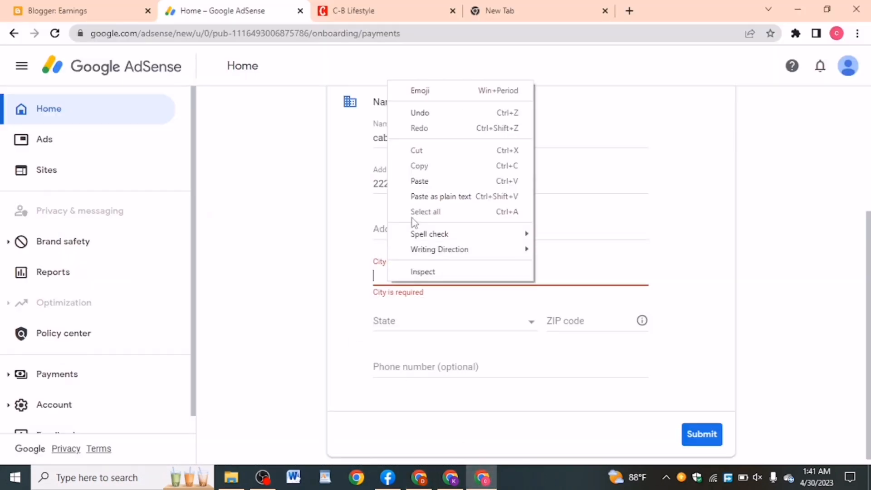
click(413, 195)
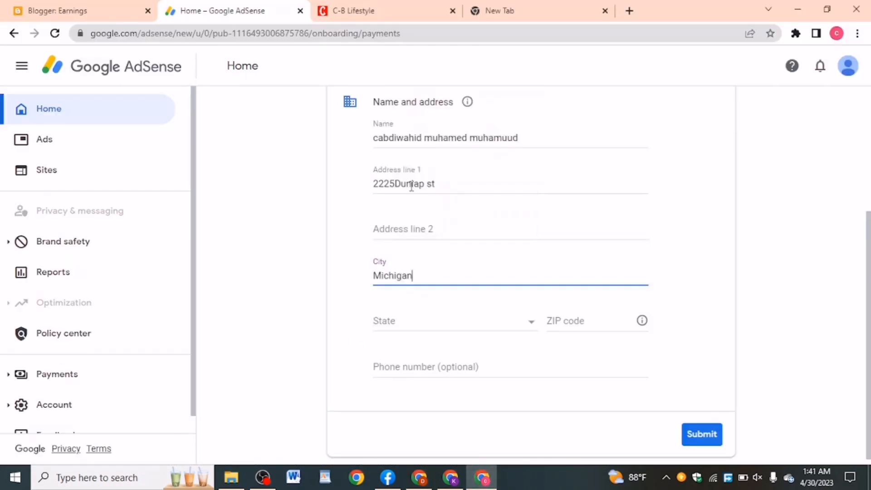
- Select the customer's state as given in the address notes from the State options
click(530, 323)
scroll(483, 347, down, 5)
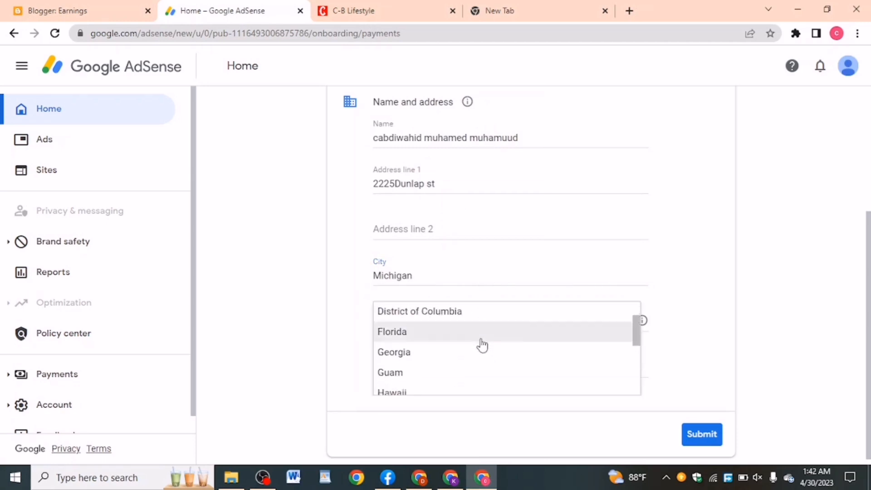
scroll(481, 345, down, 4)
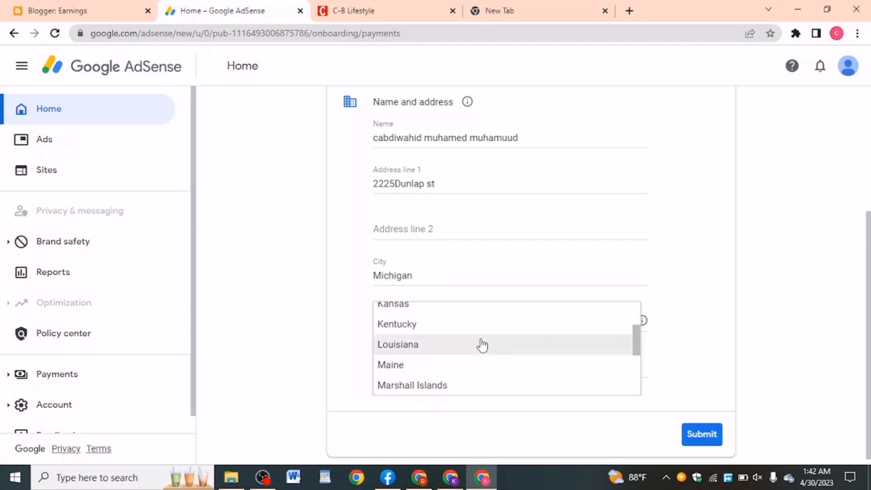
scroll(535, 342, down, 2)
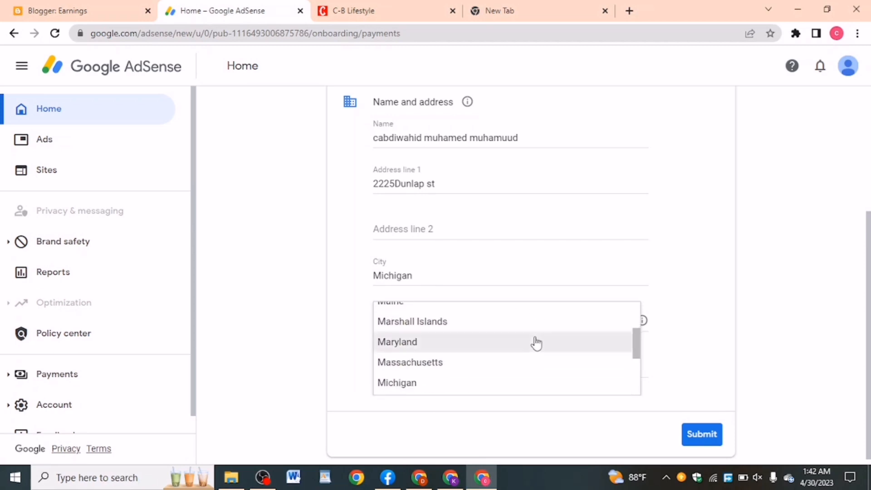
click(414, 385)
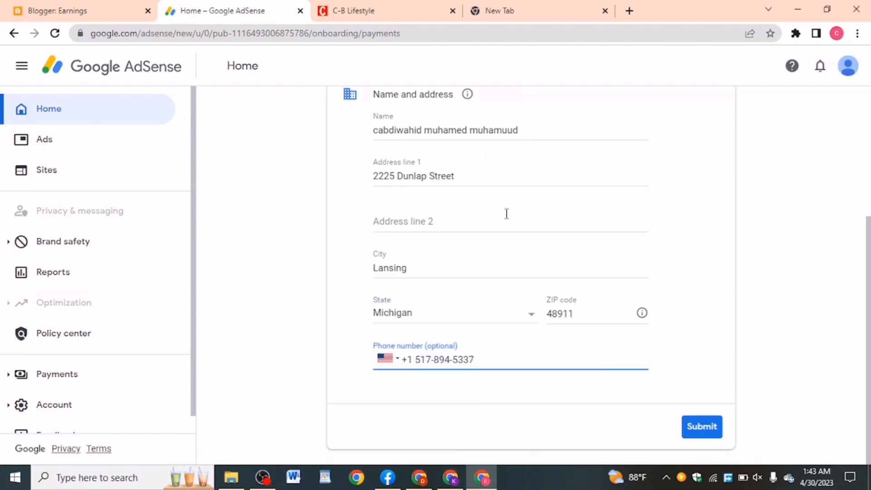
- Review the completed customer information, including name, address and phone number, and submit it
scroll(514, 193, up, 3)
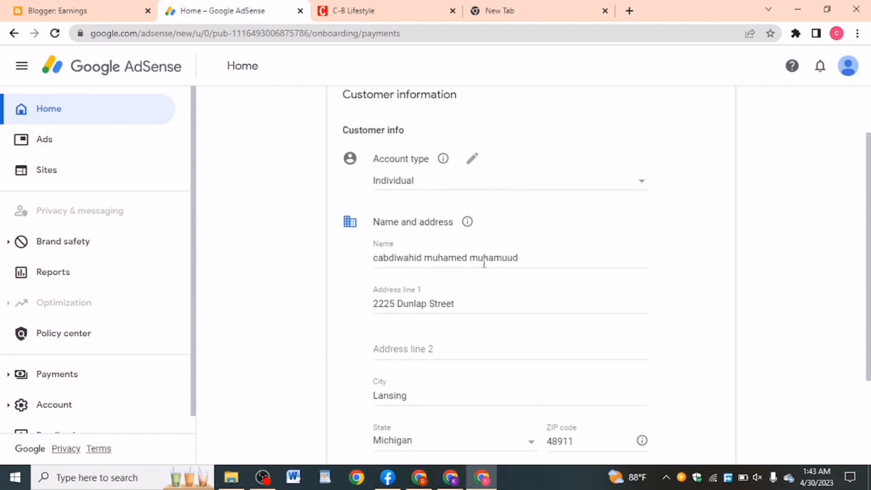
scroll(458, 249, down, 2)
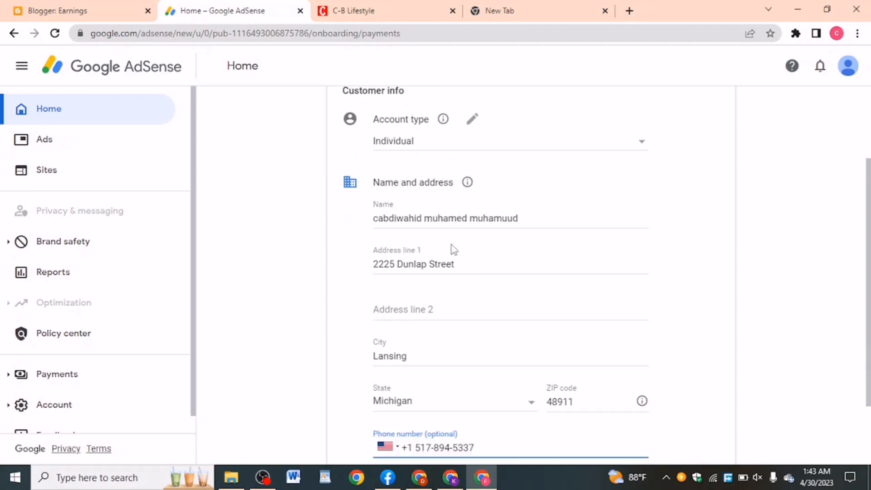
scroll(447, 237, down, 2)
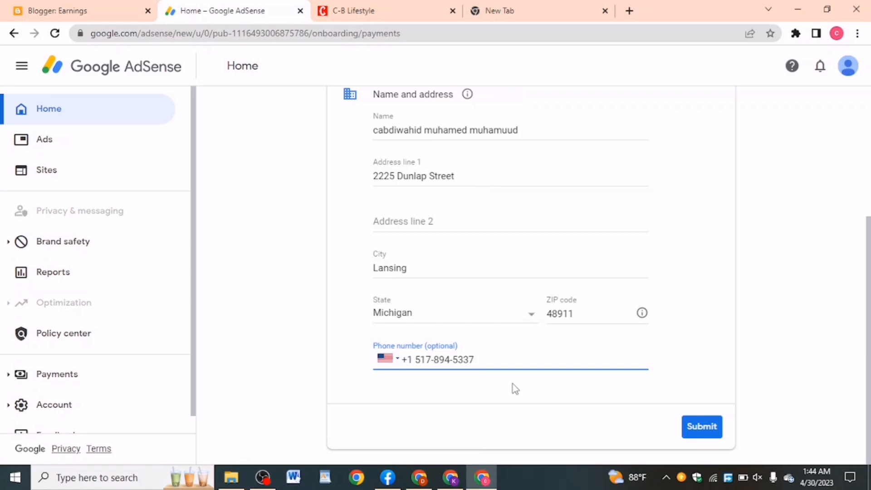
click(682, 429)
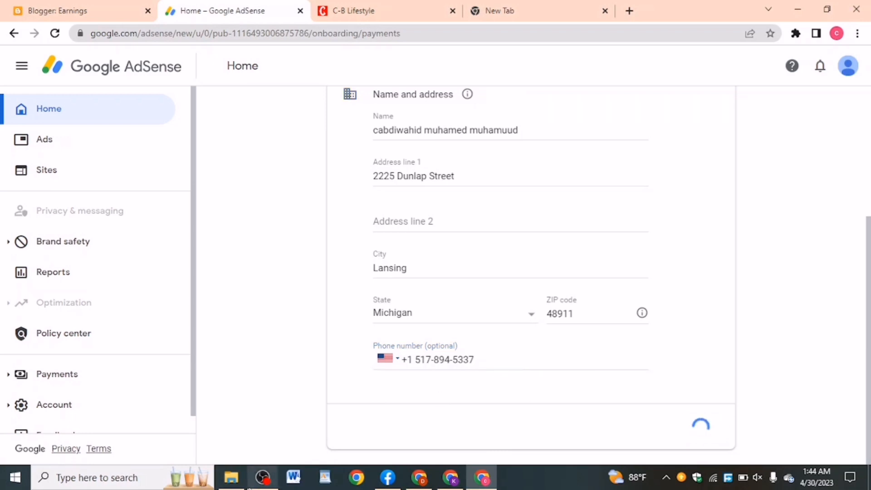
- Choose Text message (SMS) for the phone verification and send the verification code
mouse_move(249, 487)
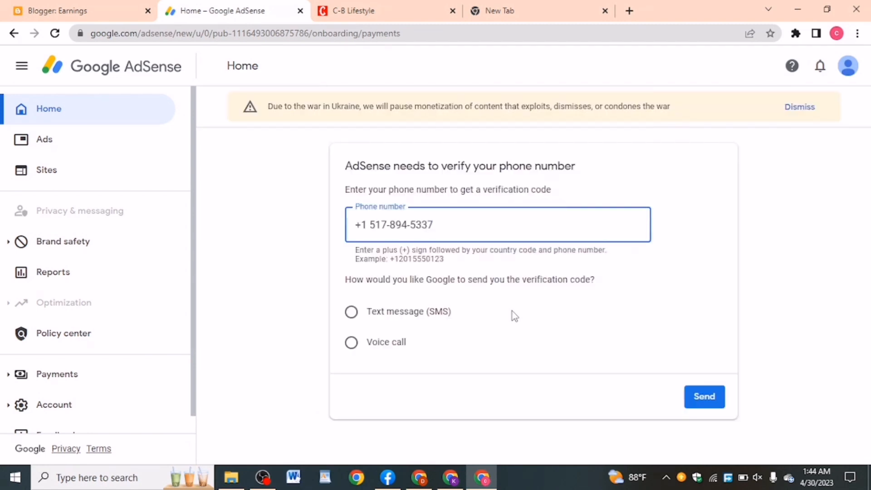
click(352, 313)
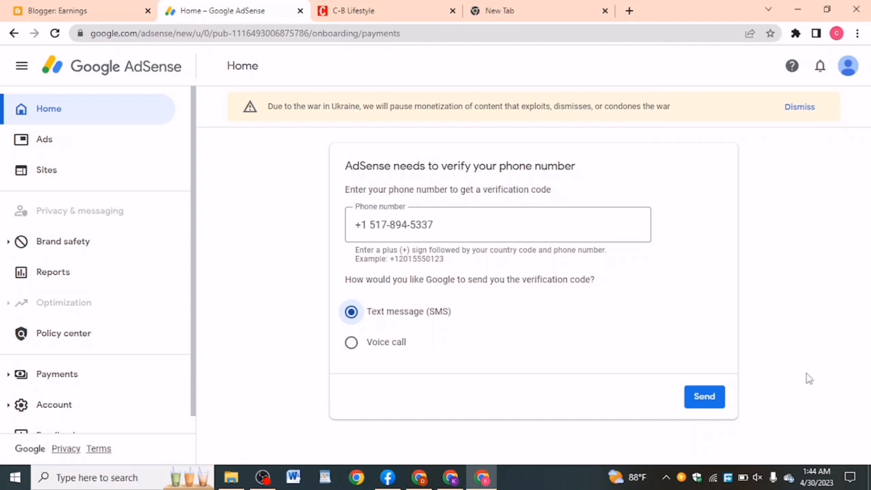
click(715, 399)
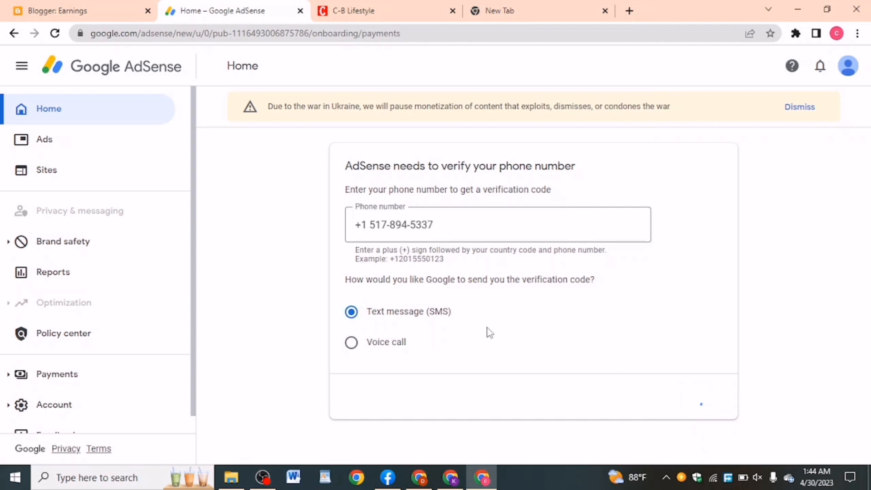